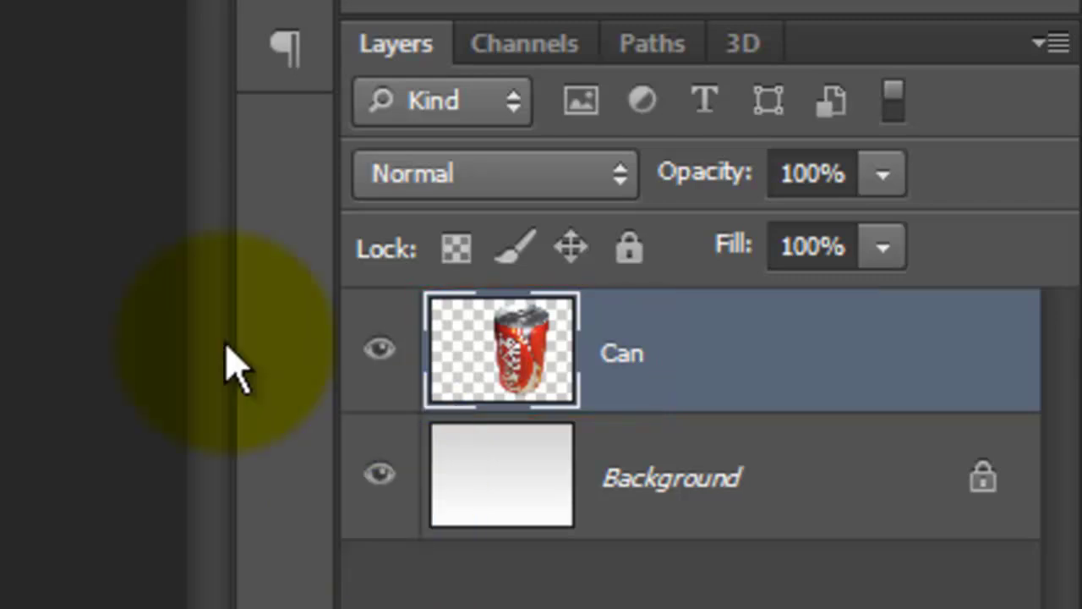
- Duplicate the Can layer and skew the original beneath so it lies flat toward the left
{"action": "key", "text": "ctrl+j"}
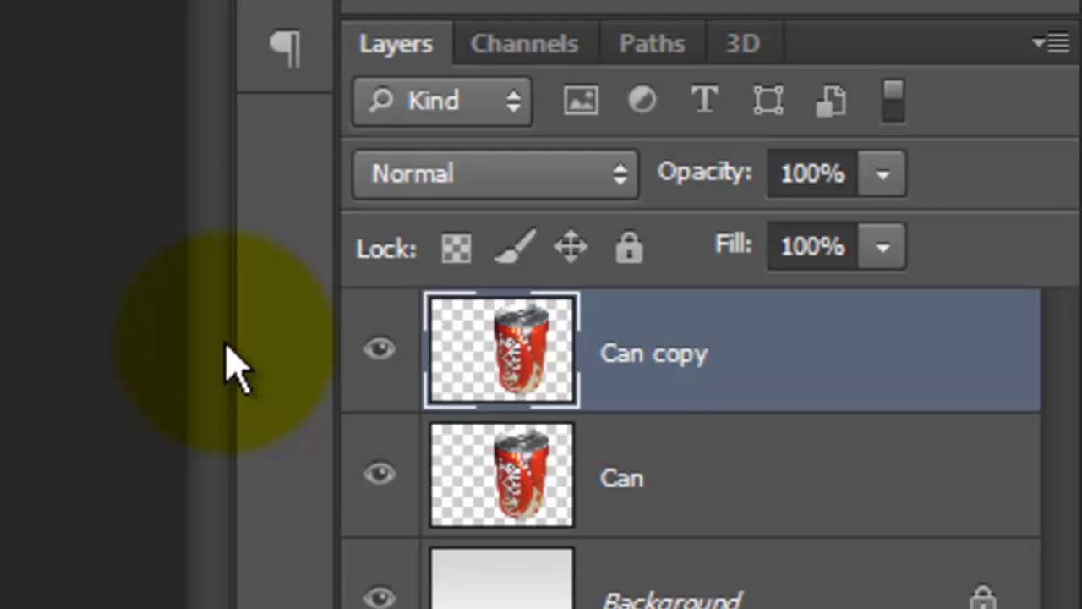
{"action": "left_click", "coordinate": [529, 492]}
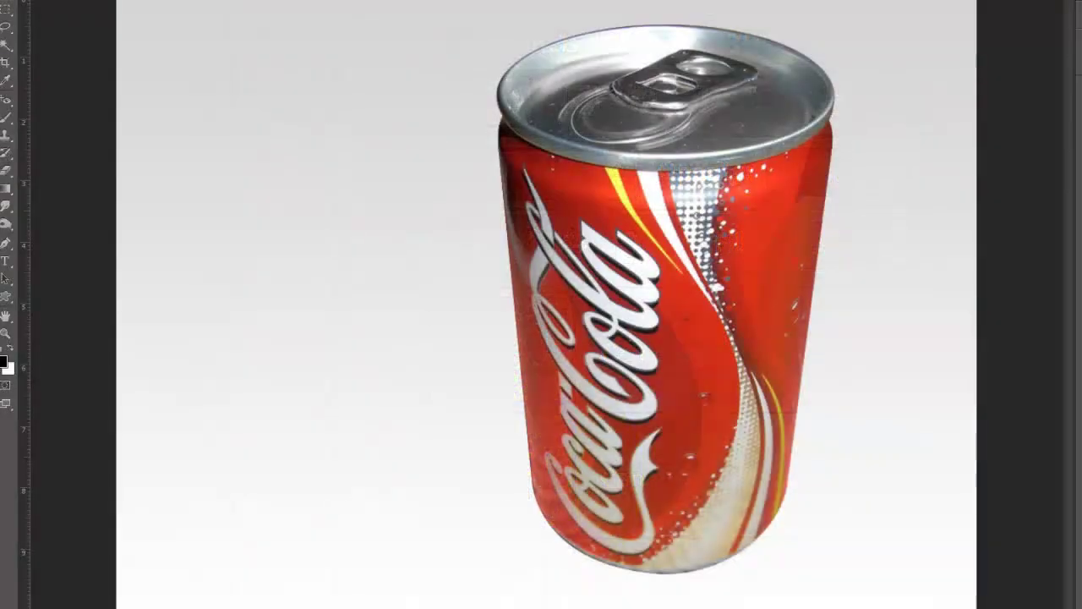
{"action": "key", "text": "ctrl+t"}
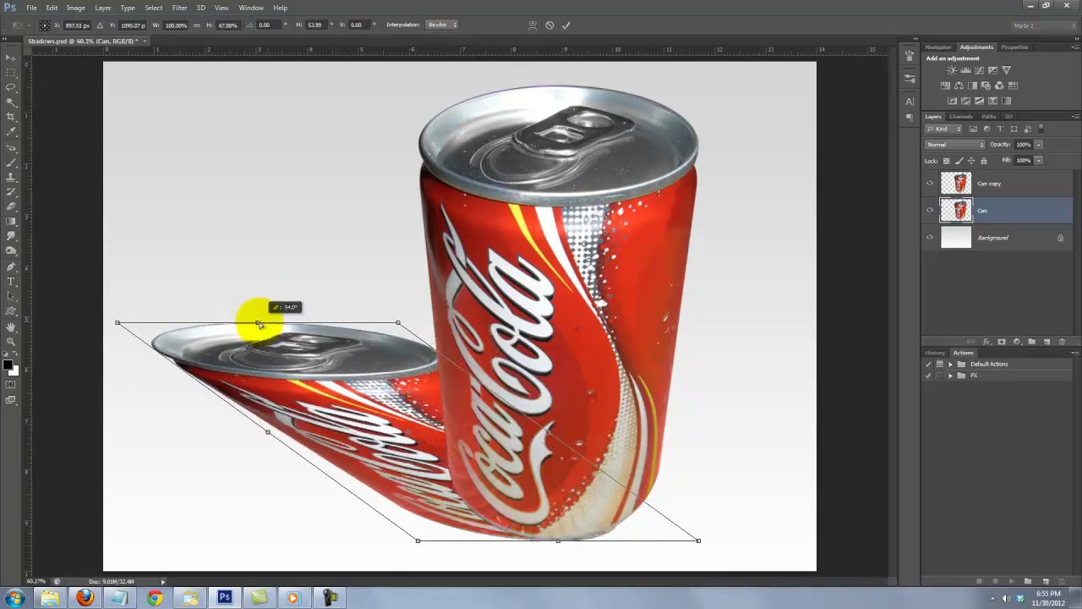
{"action": "left_click_drag", "start_coordinate": [259, 324], "coordinate": [254, 322]}
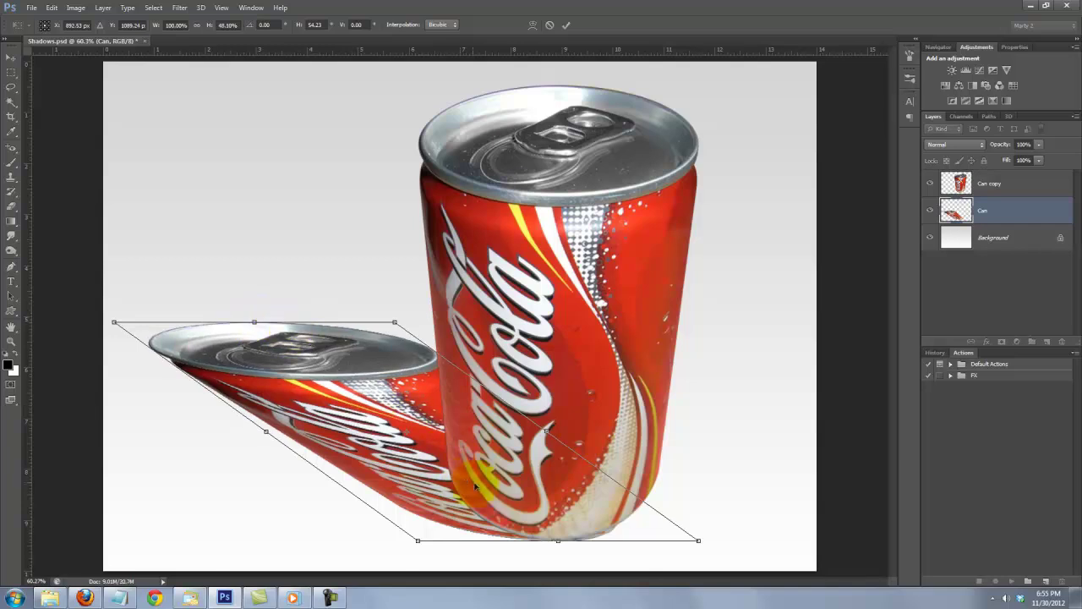
{"action": "left_click", "coordinate": [505, 474]}
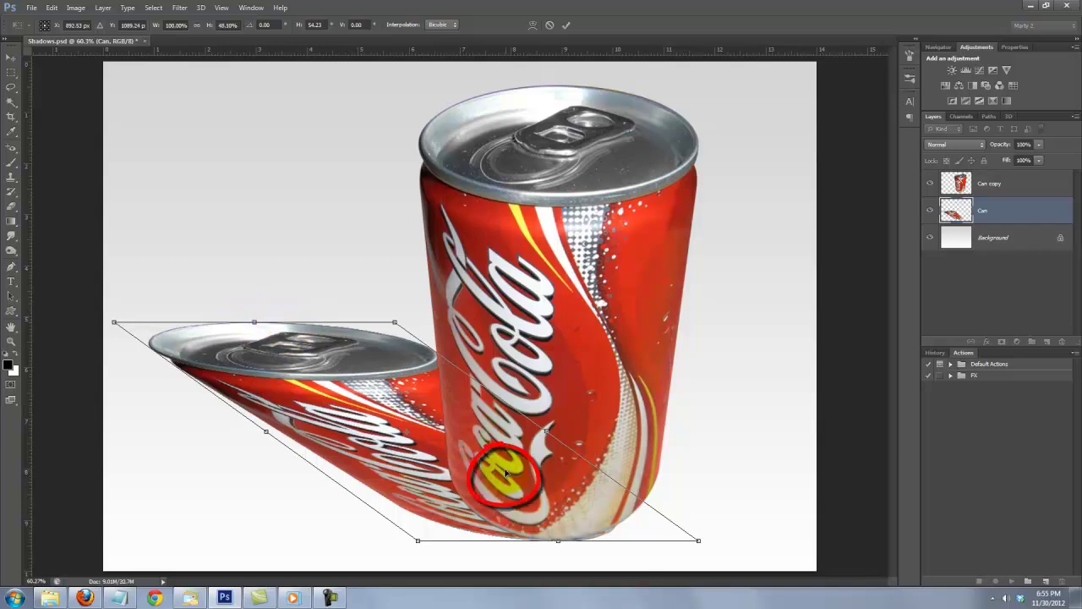
{"action": "mouse_move", "coordinate": [505, 474]}
{"action": "left_mouse_down"}
{"action": "mouse_move", "coordinate": [464, 434]}
{"action": "mouse_move", "coordinate": [507, 474]}
{"action": "left_mouse_up"}
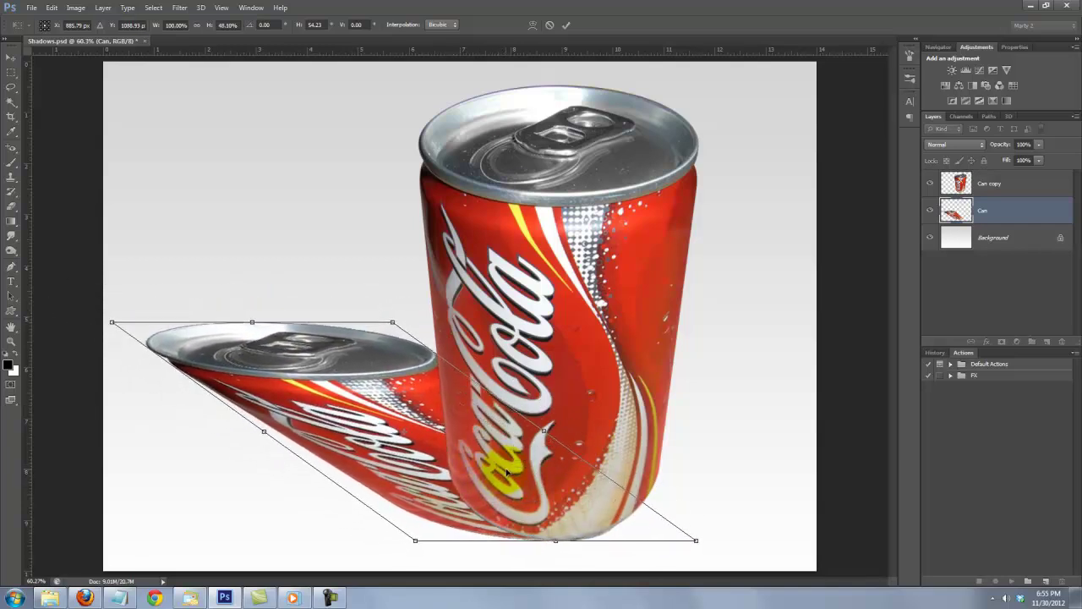
{"action": "key", "text": "Return"}
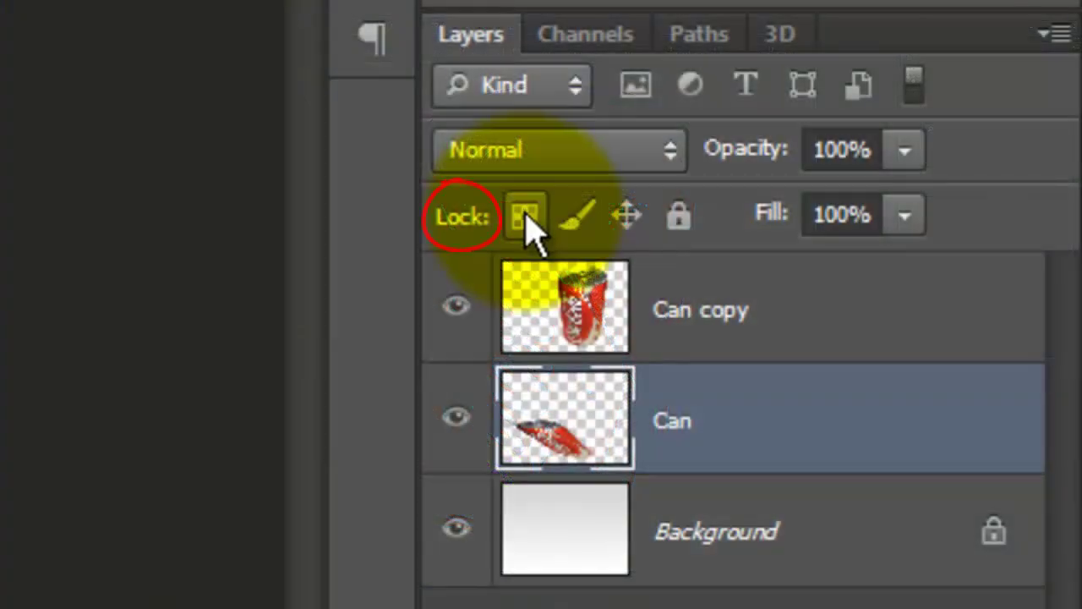
- Fill the skewed can with the Black-White gradient preset under locked transparency, then unlock the layer
{"action": "left_click", "coordinate": [525, 222]}
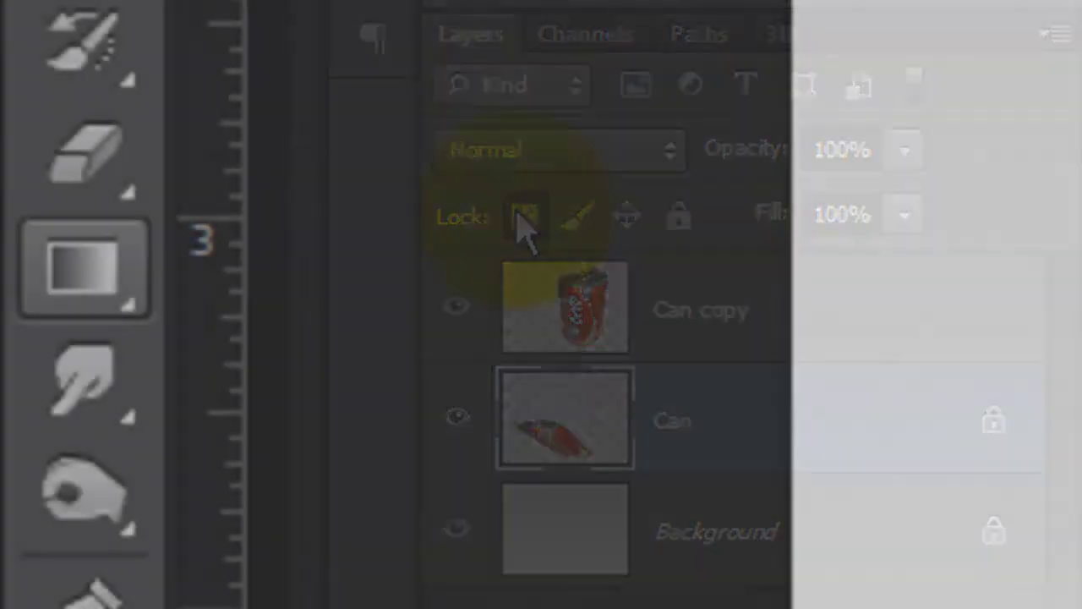
{"action": "left_click", "coordinate": [123, 317]}
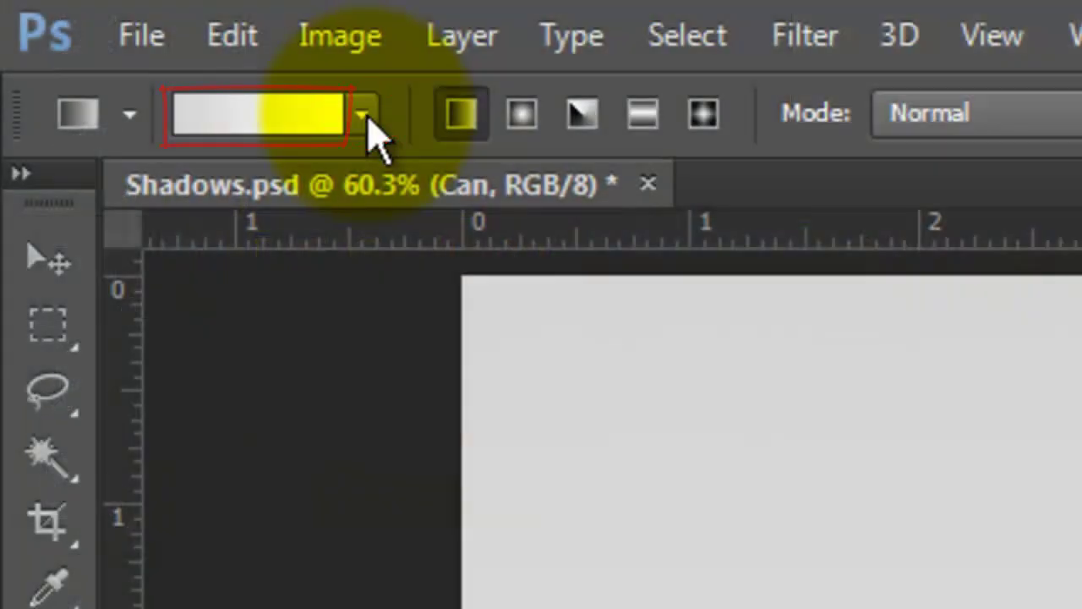
{"action": "left_click", "coordinate": [368, 119]}
{"action": "left_click", "coordinate": [272, 229]}
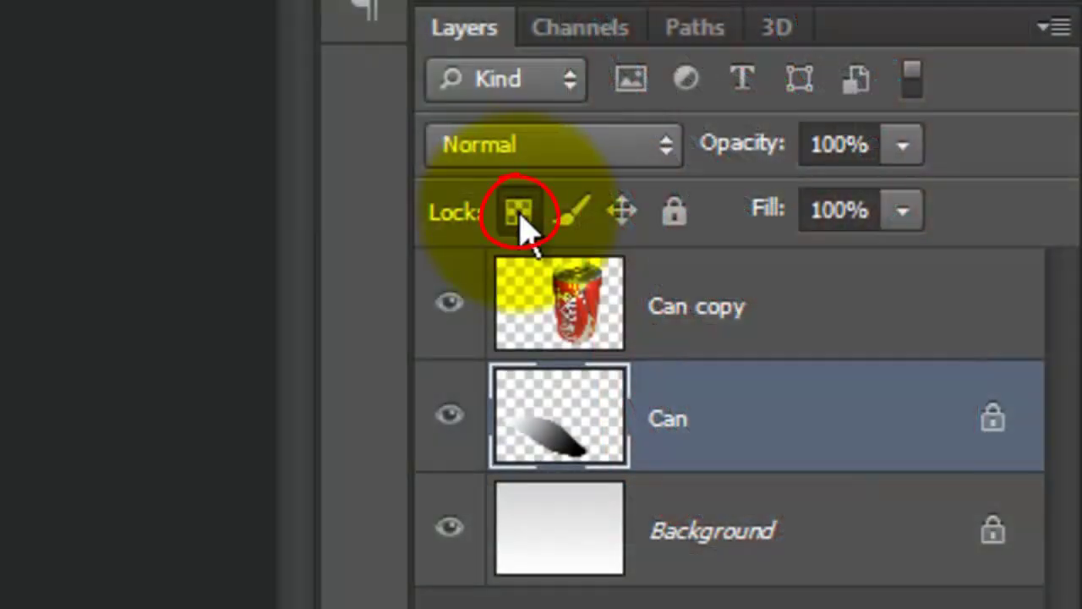
{"action": "left_click", "coordinate": [518, 213]}
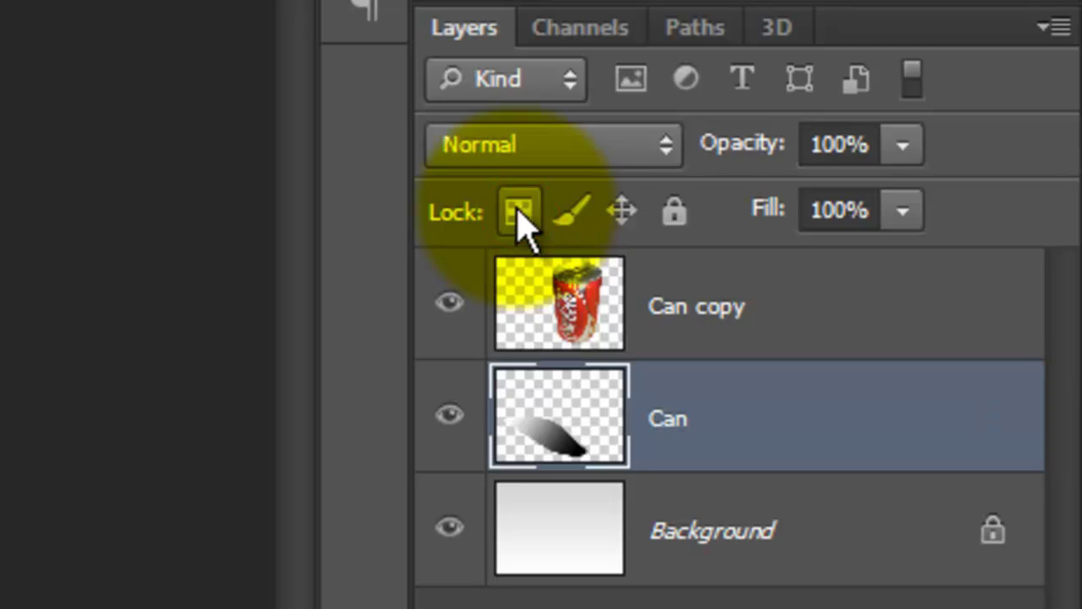
{"action": "left_click", "coordinate": [664, 152]}
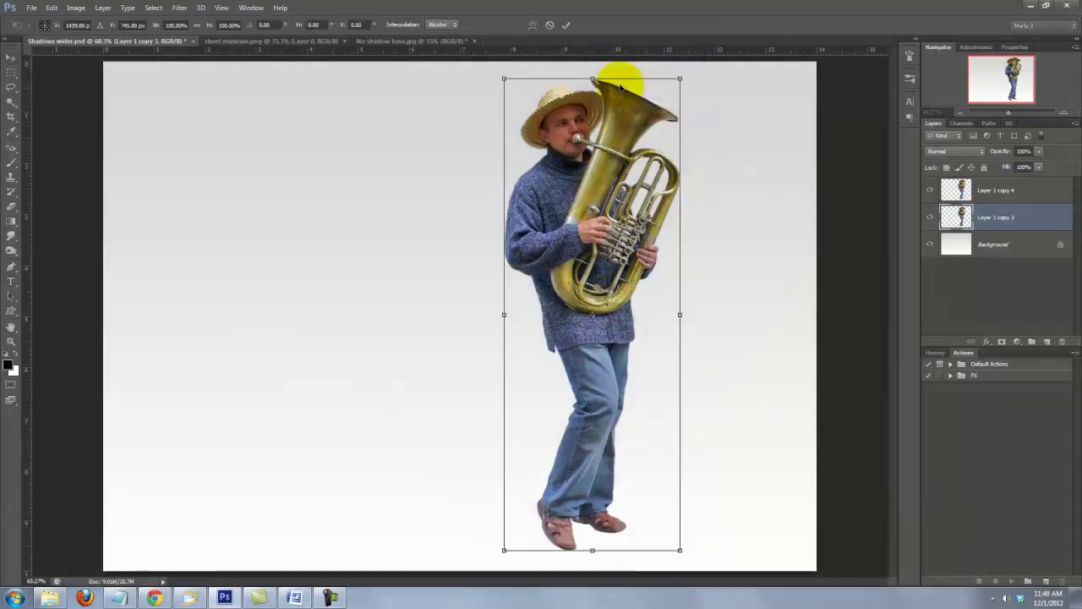
- Skew the tuba player copy's top edge down-left into a shadow and apply it
{"action": "left_click_drag", "start_coordinate": [597, 76], "coordinate": [321, 309]}
{"action": "key", "text": "Return"}
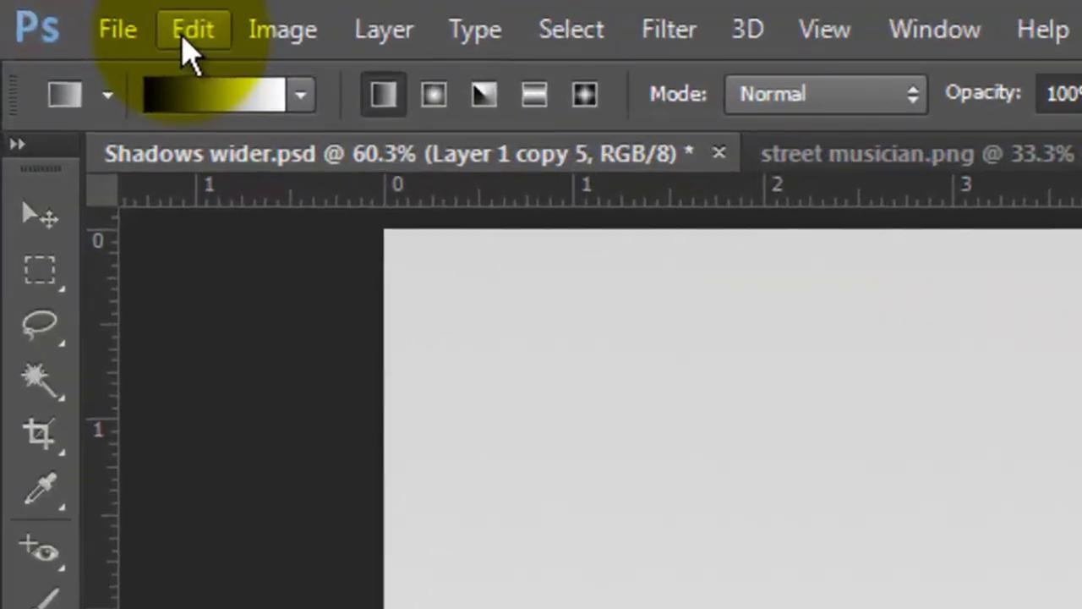
- Go to Edit > Puppet Warp to bend the musician's shadow toward his feet
{"action": "left_click", "coordinate": [186, 38]}
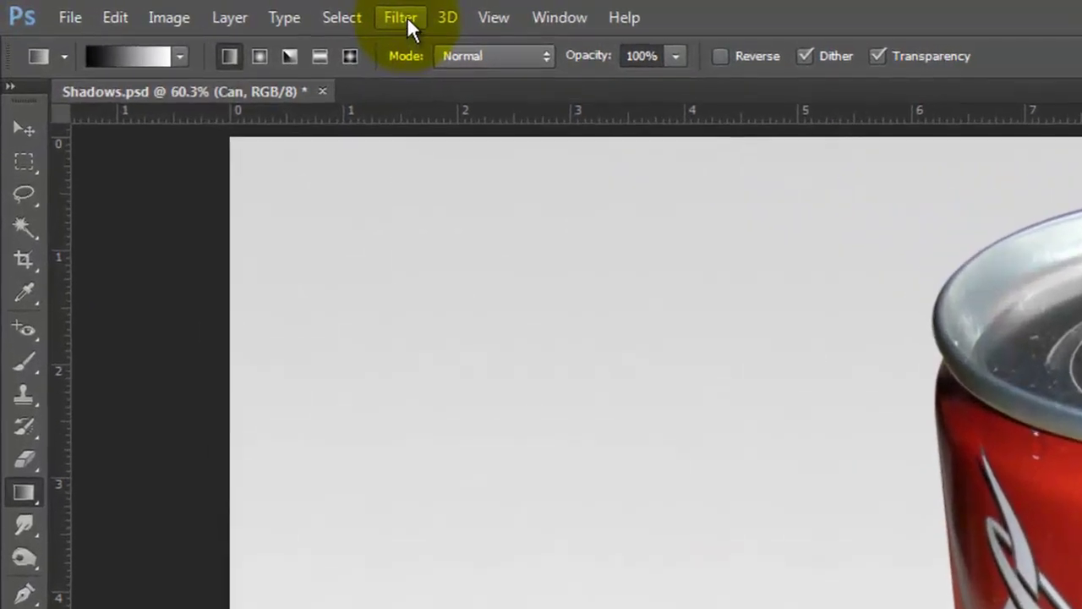
- Apply a Gaussian Blur with a 3-pixel radius to the can's shadow layer
{"action": "left_click", "coordinate": [407, 16]}
{"action": "mouse_move", "coordinate": [407, 272]}
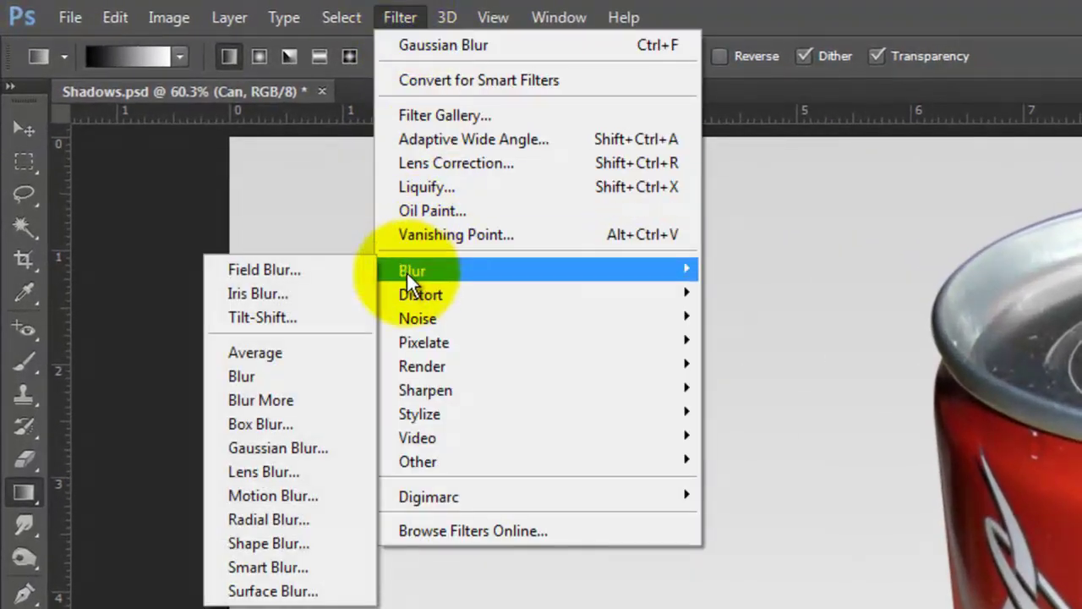
{"action": "left_click", "coordinate": [281, 448]}
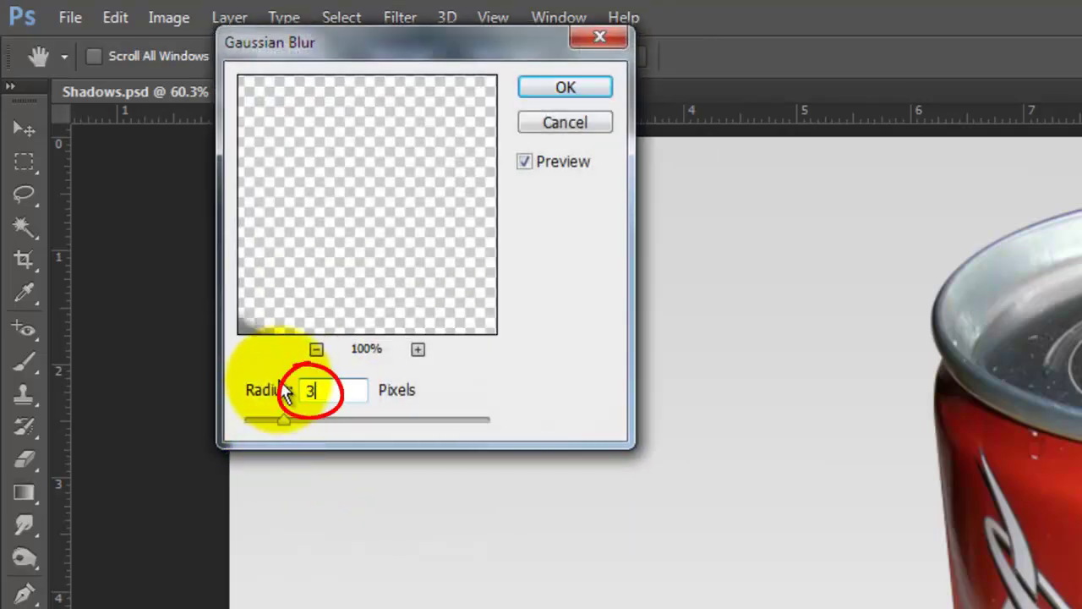
{"action": "left_click", "coordinate": [565, 89]}
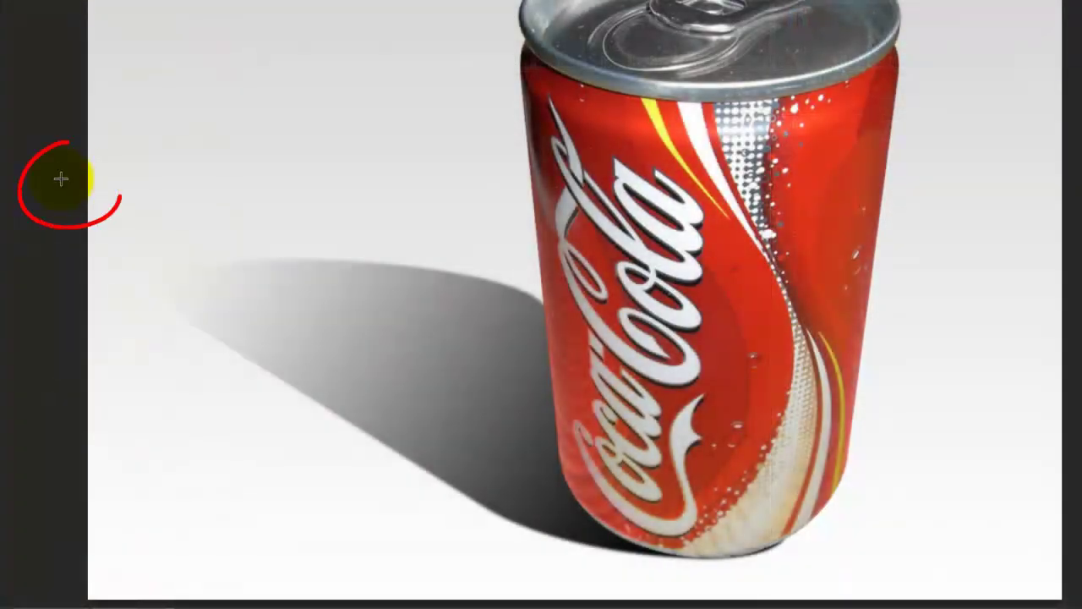
- Select the shadow's far end with a rectangular marquee feathered by 100 px
{"action": "left_click_drag", "start_coordinate": [61, 174], "coordinate": [925, 424]}
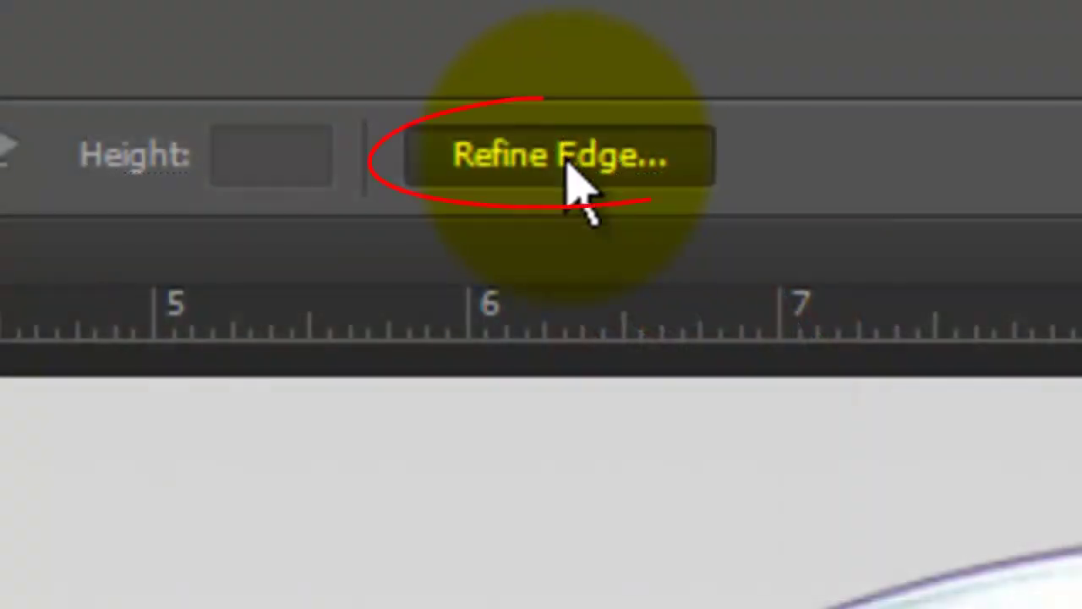
{"action": "left_click", "coordinate": [575, 169]}
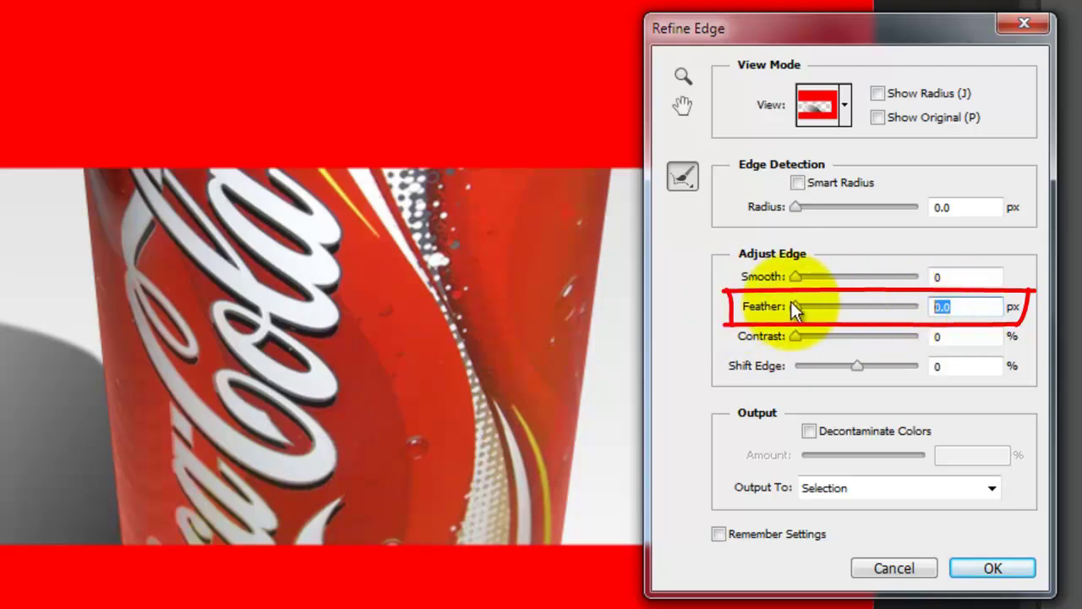
{"action": "type", "text": "100"}
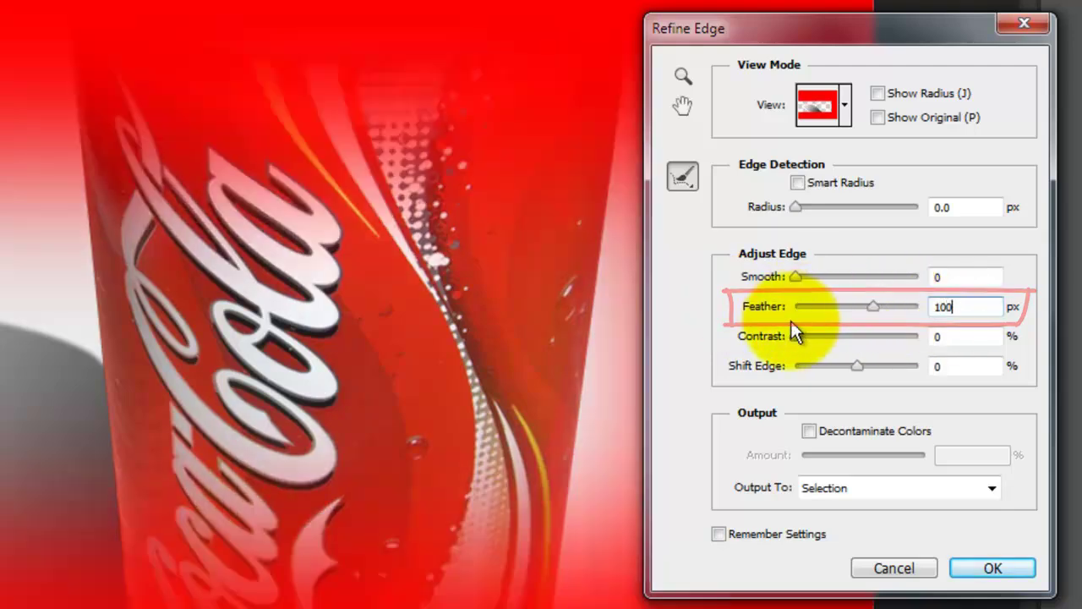
{"action": "left_click", "coordinate": [983, 568]}
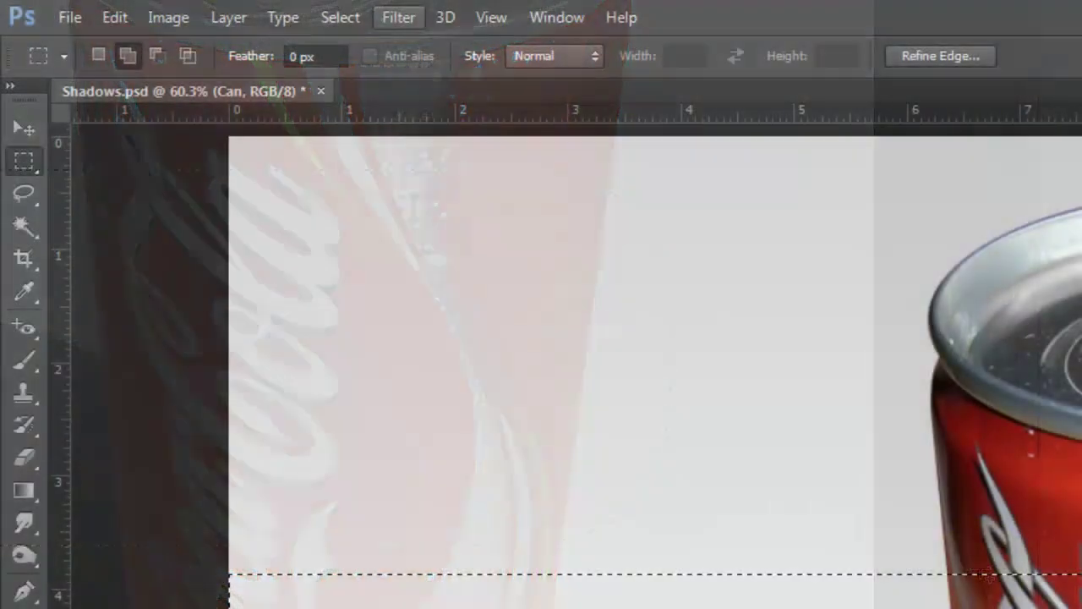
- Blur the selected far end with a 19.6-pixel Gaussian Blur, then deselect
{"action": "left_click", "coordinate": [398, 17]}
{"action": "mouse_move", "coordinate": [423, 275]}
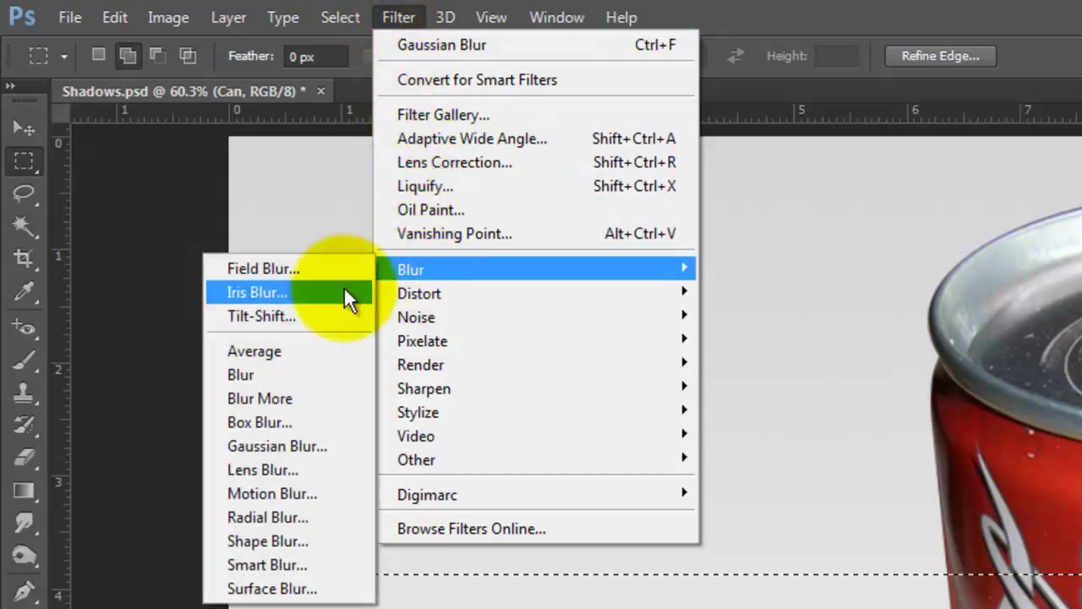
{"action": "left_click", "coordinate": [297, 456]}
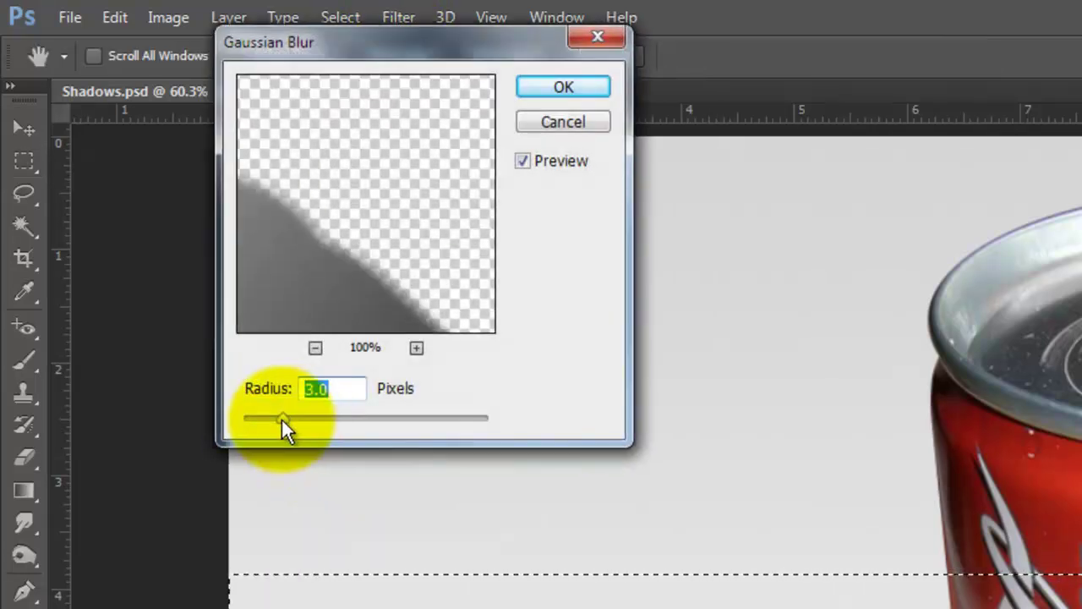
{"action": "left_click_drag", "start_coordinate": [281, 417], "coordinate": [351, 431]}
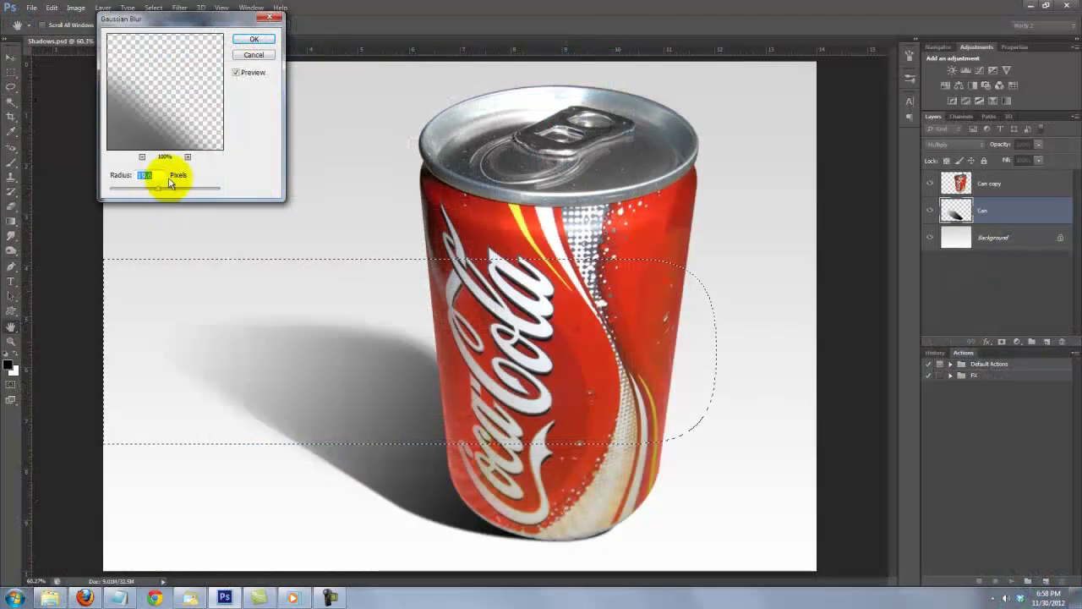
{"action": "left_click", "coordinate": [249, 41]}
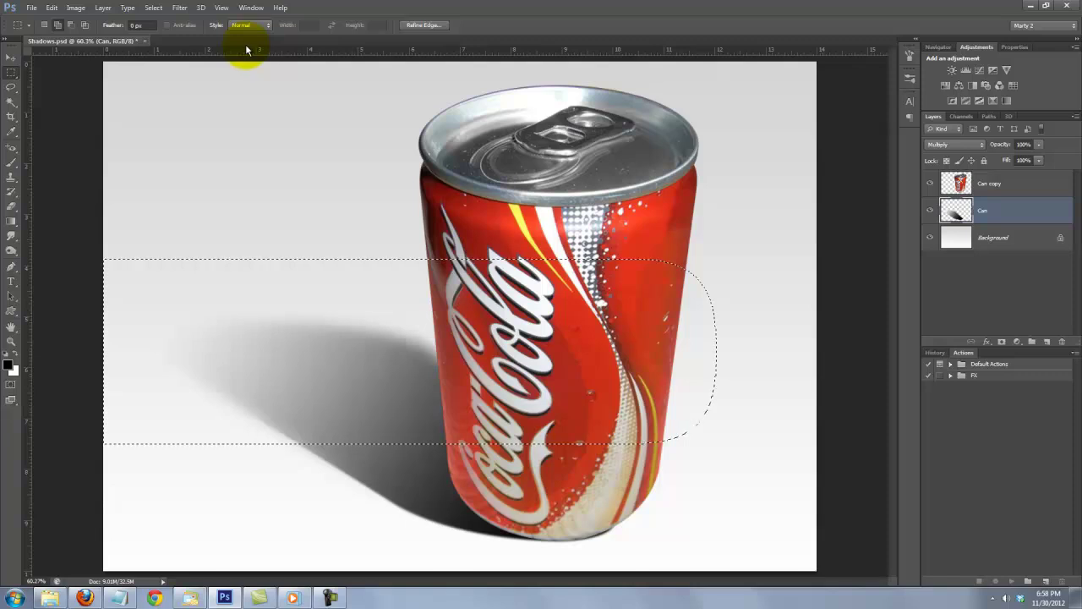
{"action": "key", "text": "ctrl+d"}
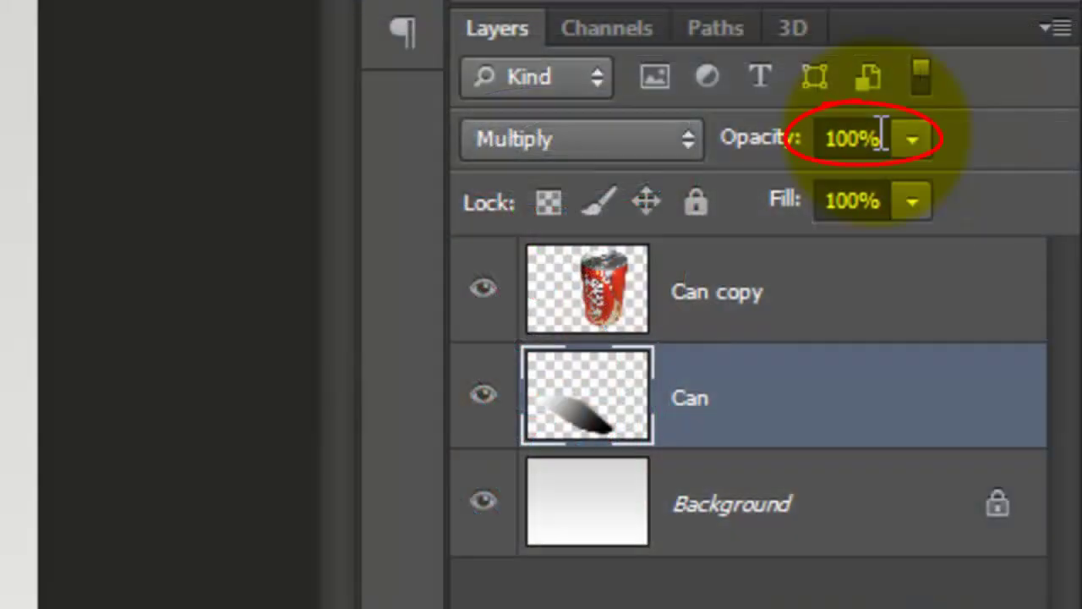
- Set the Can shadow layer's opacity to 80 in the Layers panel
{"action": "left_click", "coordinate": [1025, 143]}
{"action": "type", "text": "80"}
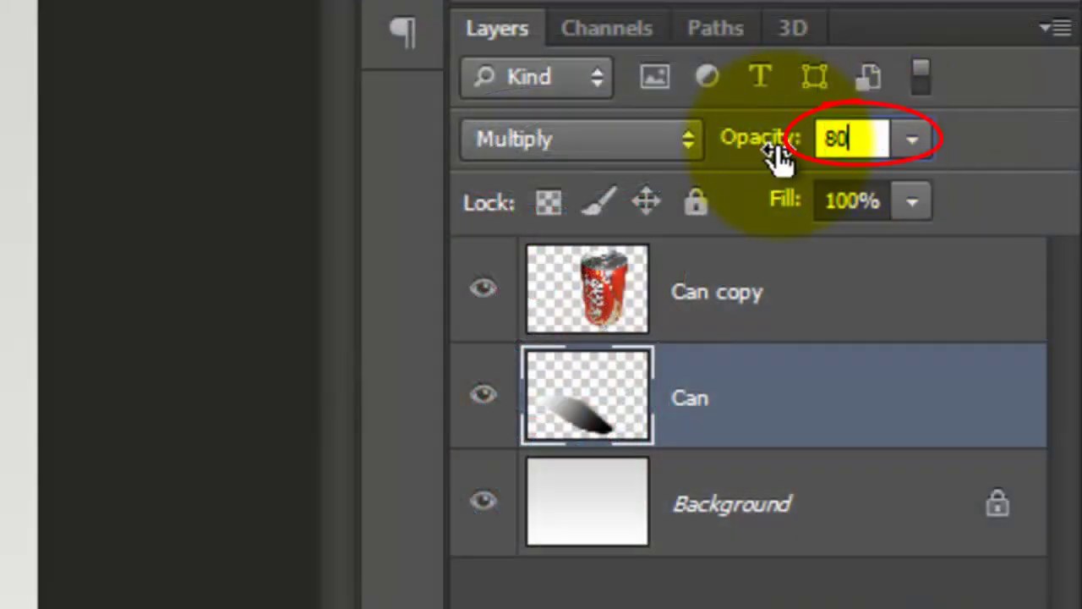